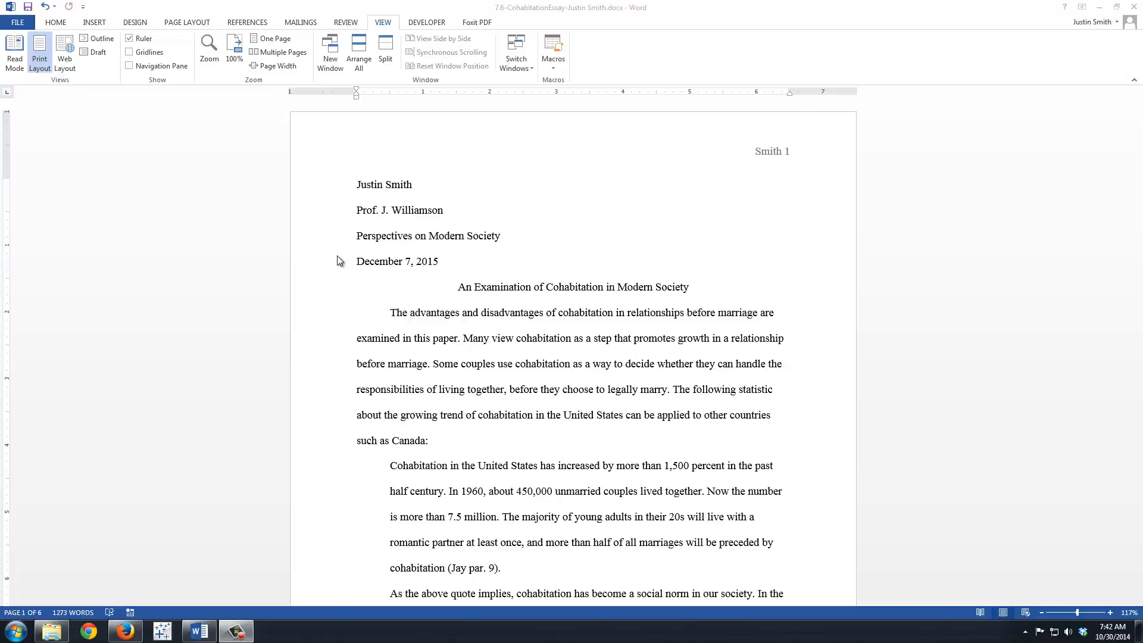
Step: Add a comment to the word "Canada" in the first paragraph reading "Consider looking for research specific to Europe?"
left_click(421, 437)
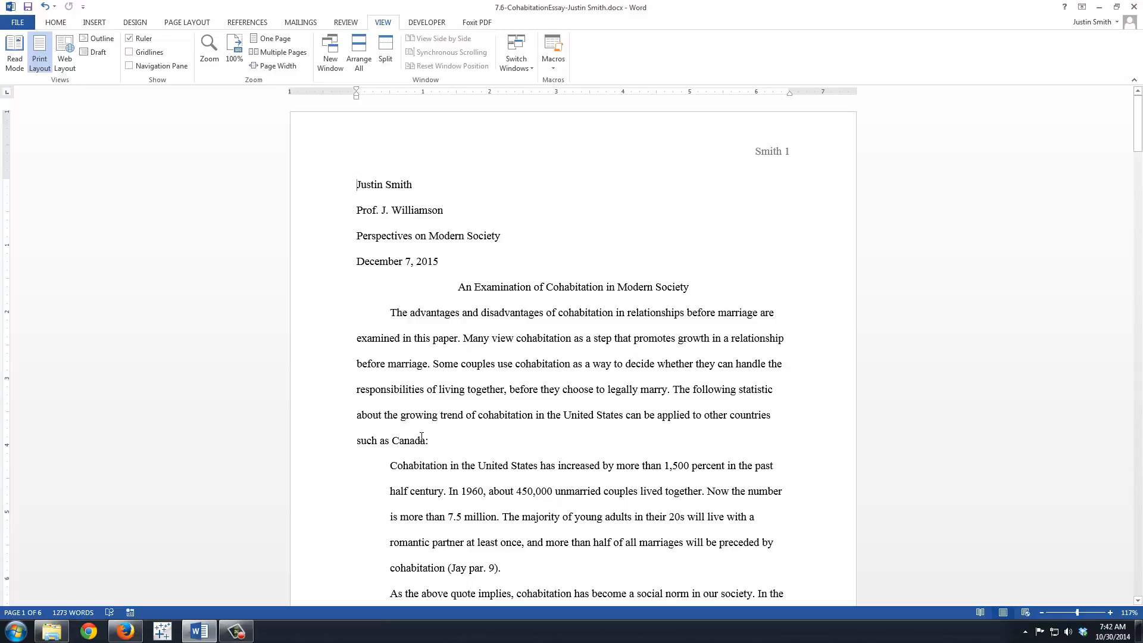
left_click_drag(428, 444, 392, 445)
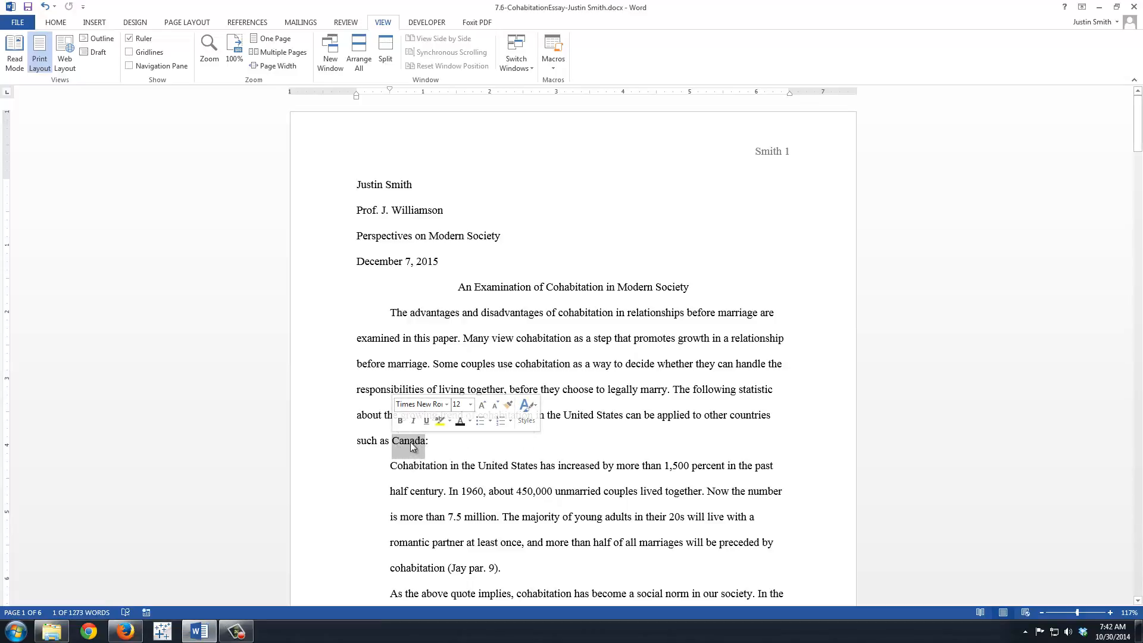
left_click(348, 25)
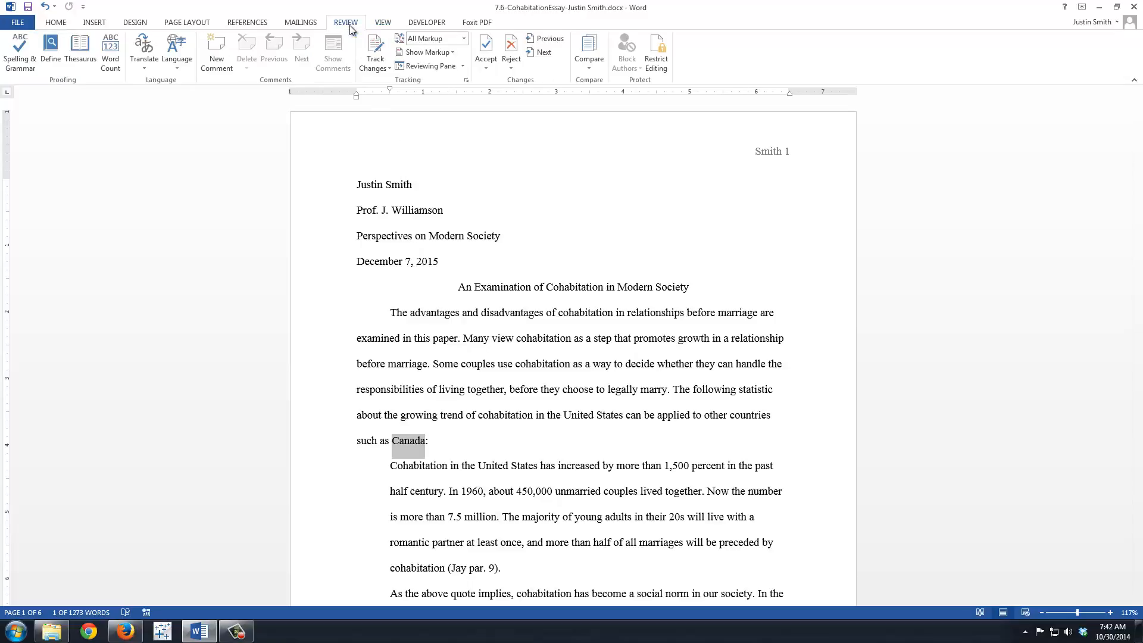
left_click(212, 54)
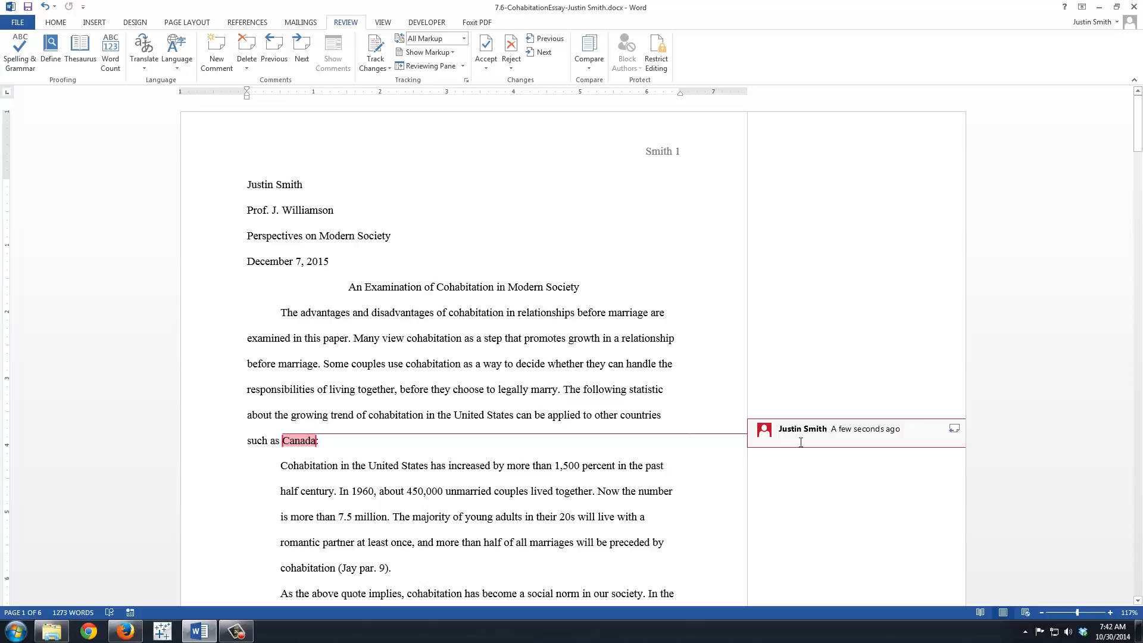
type("Consider ")
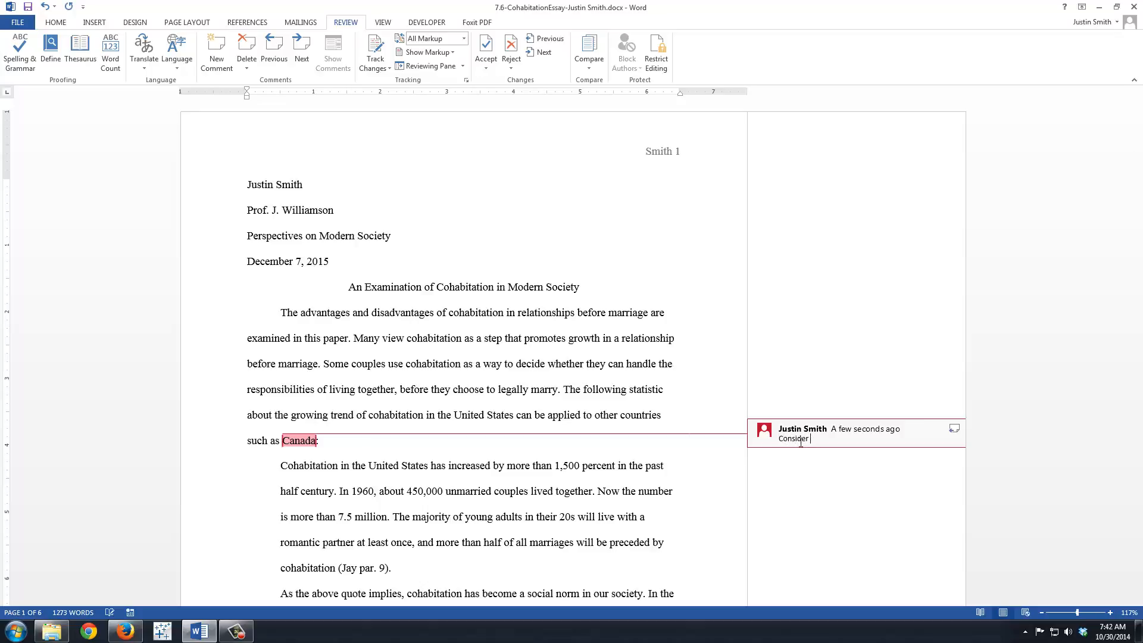
type("looking for resear")
key("BackSpace")
type("arch specific to Europe?")
left_click(629, 333)
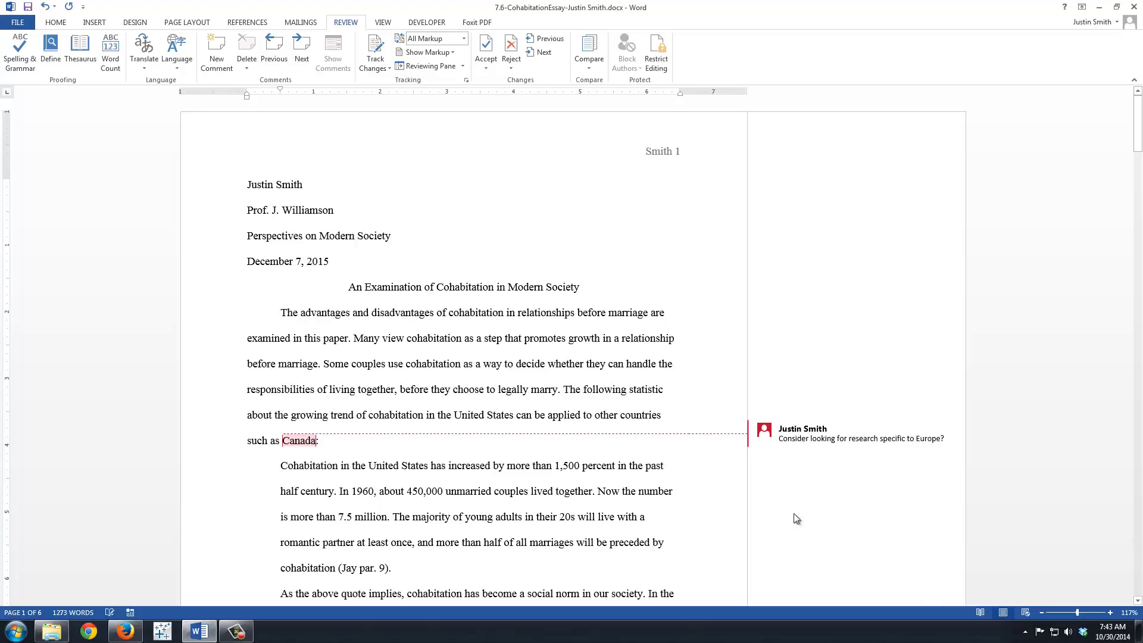
left_click(809, 436)
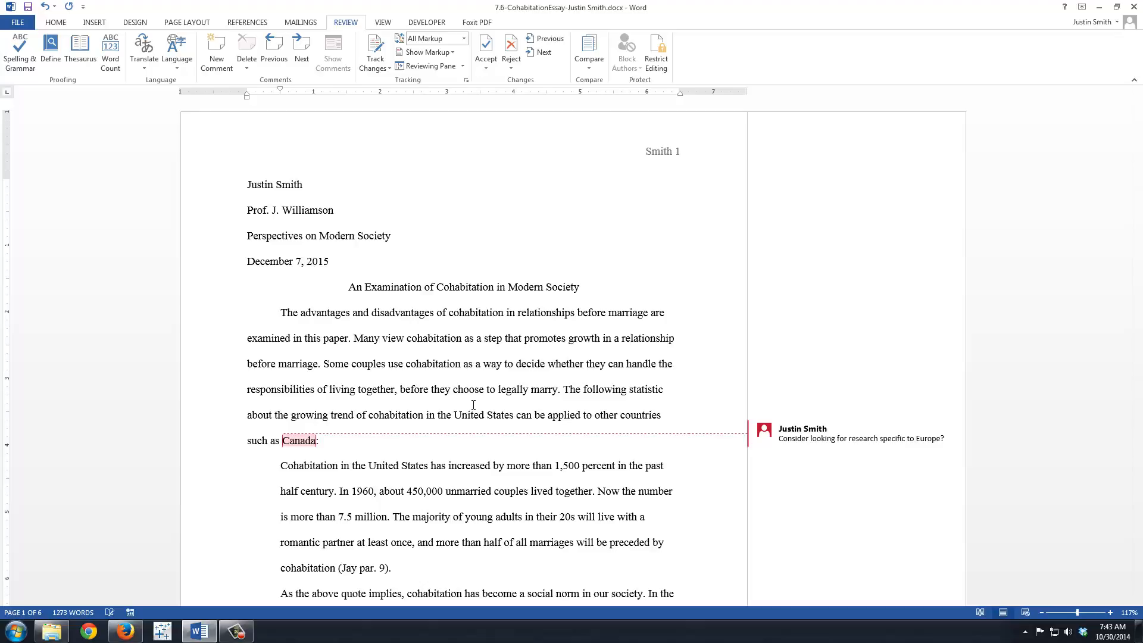
mouse_move(903, 428)
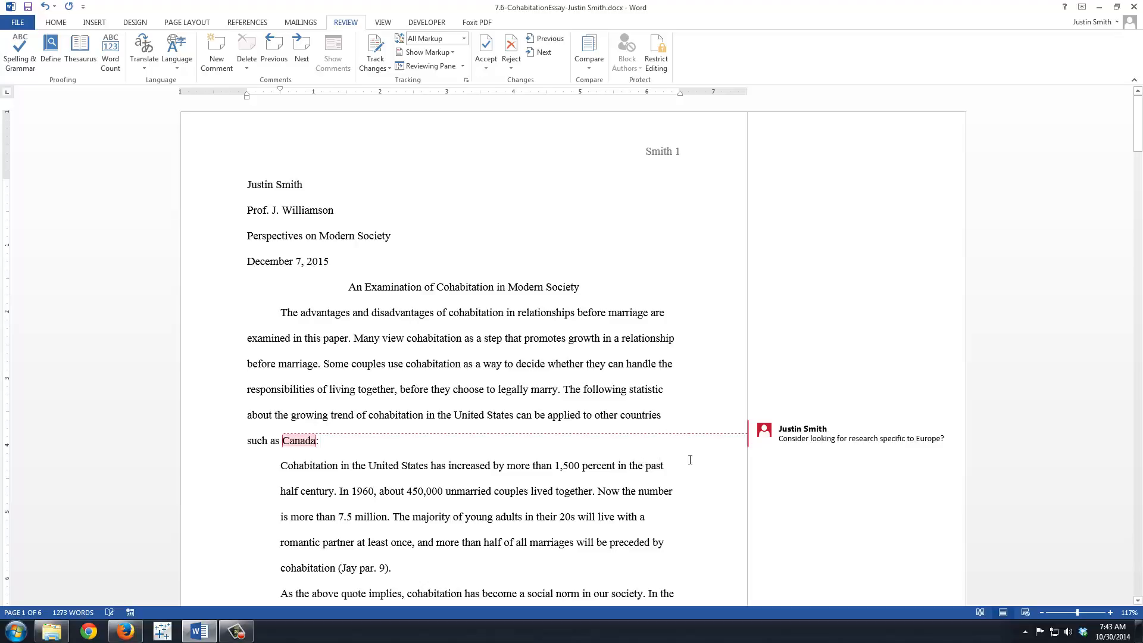
Step: Add a comment to the phrase "In the 1960s" reading "Change the final copy to: Until the 1990s"
scroll(618, 518, "down", 1)
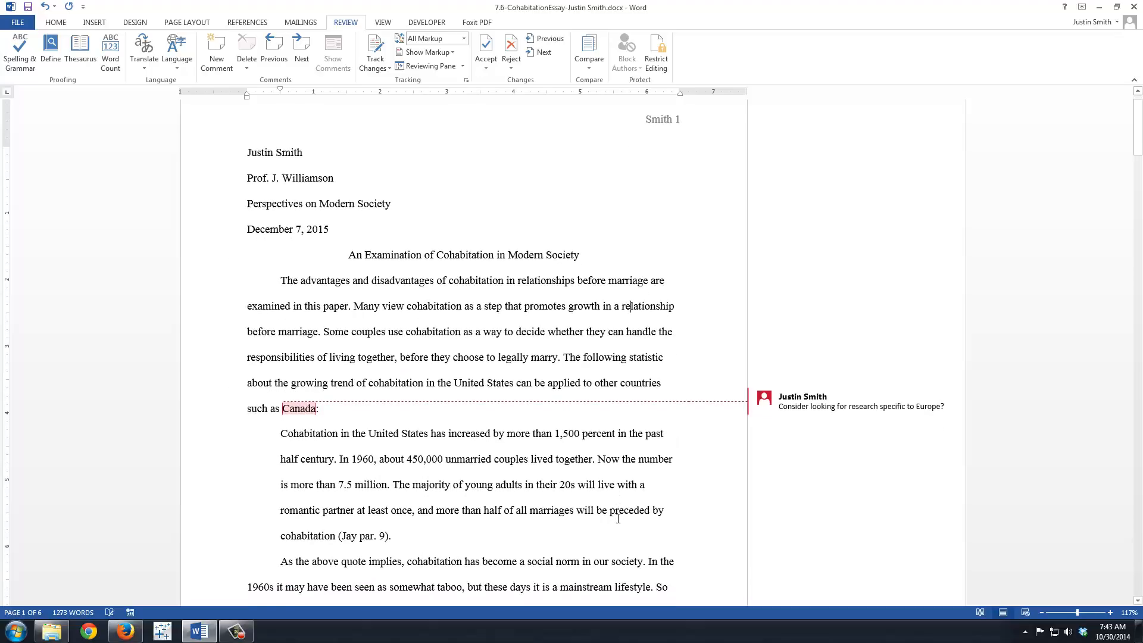
scroll(618, 518, "down", 5)
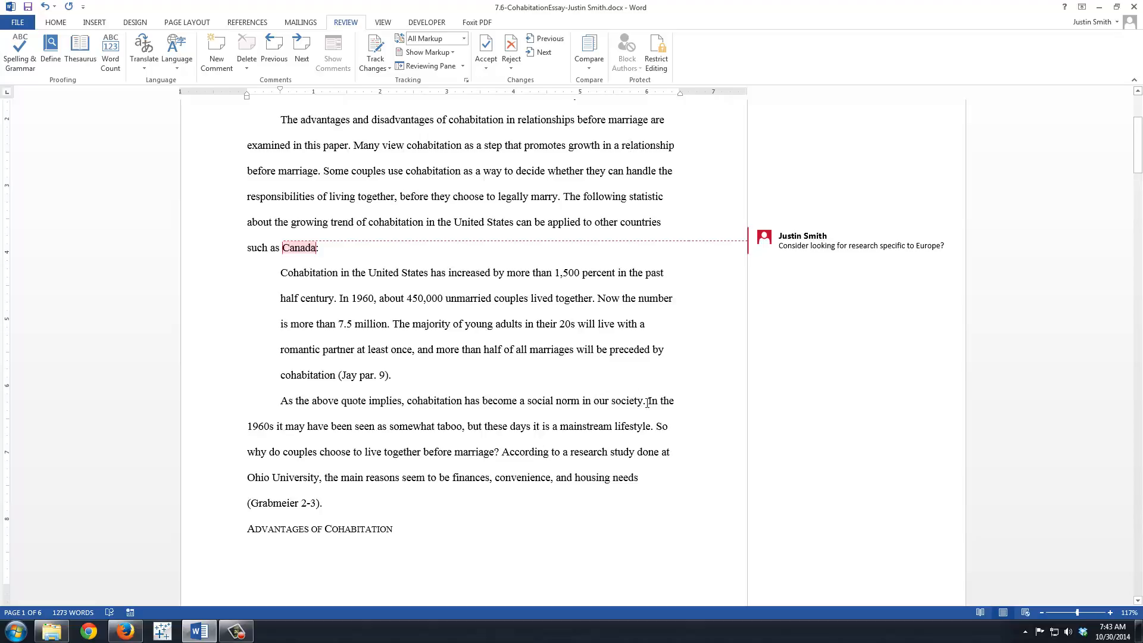
left_click_drag(648, 401, 272, 429)
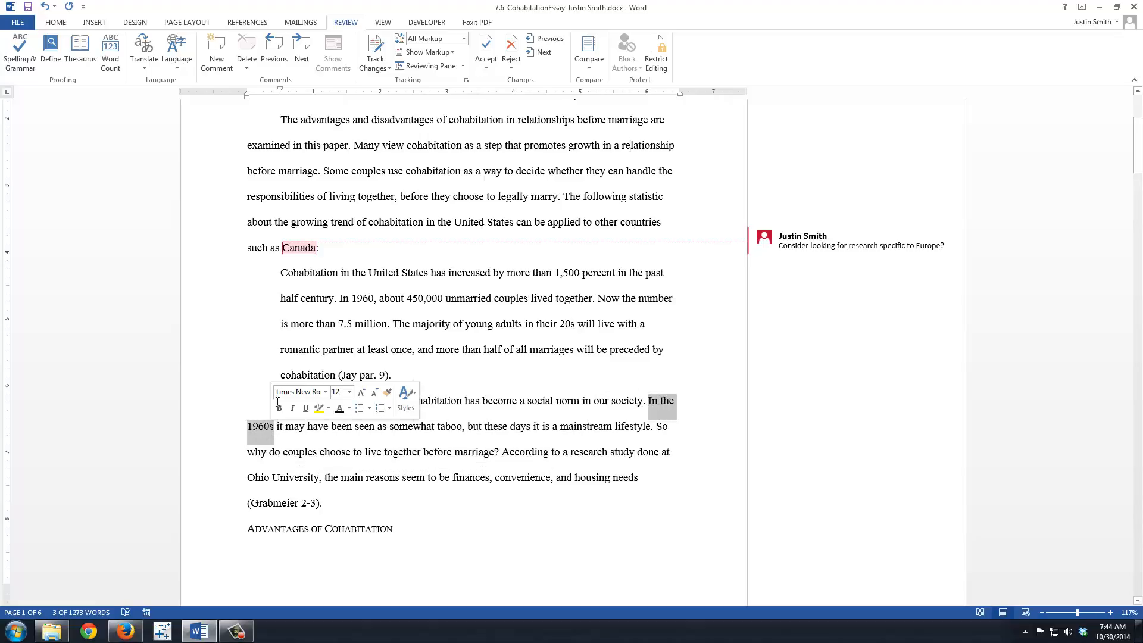
left_click(215, 58)
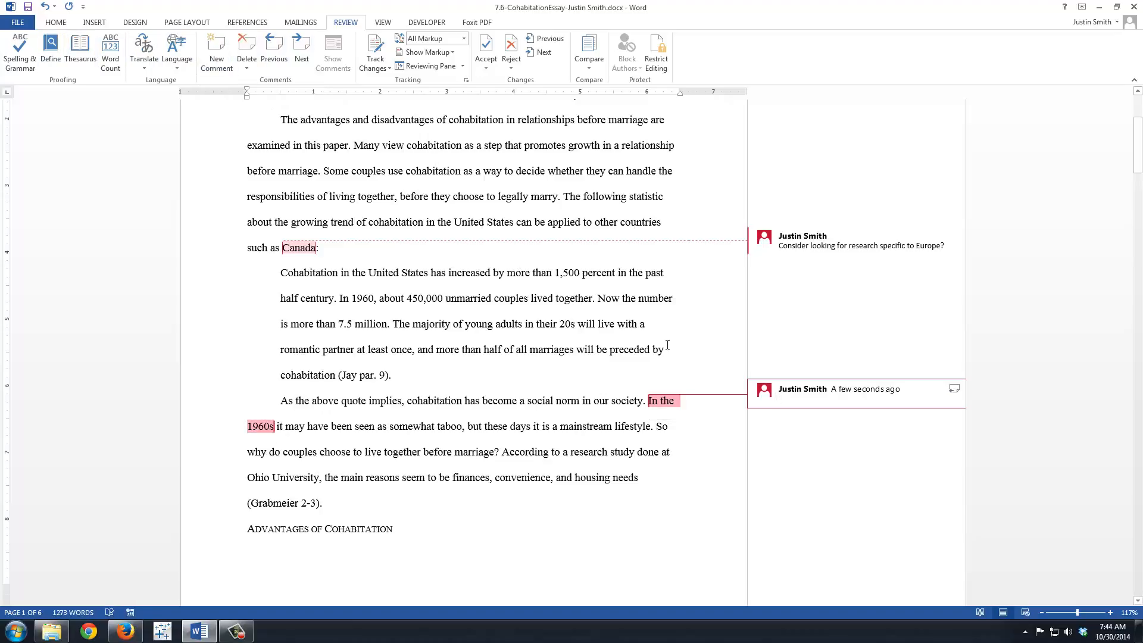
type("Change ")
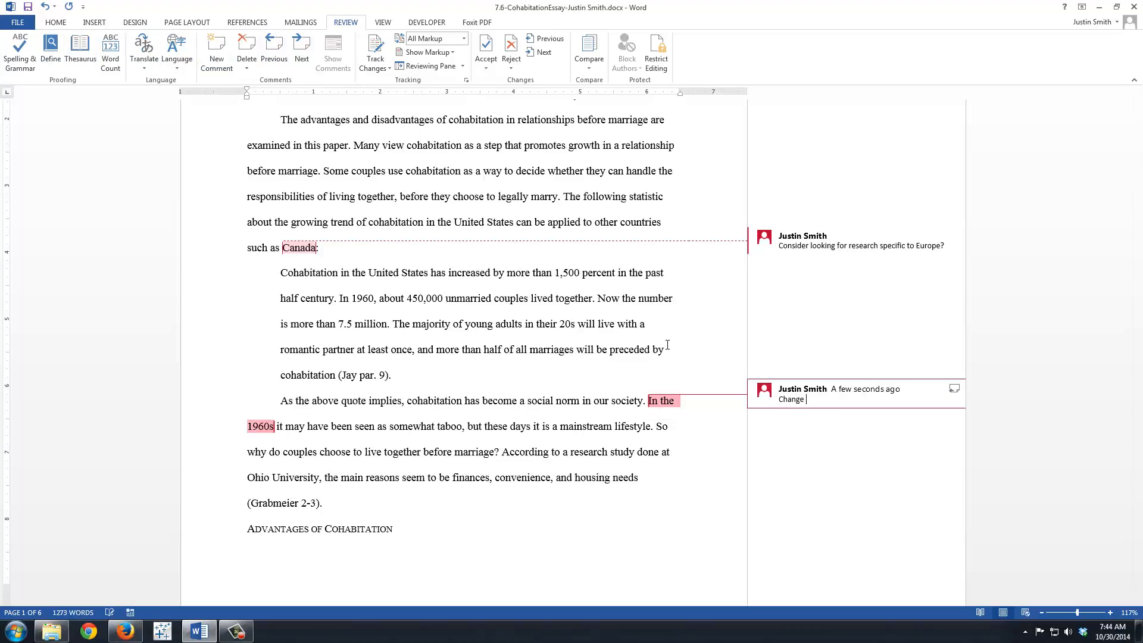
type("the final copy to: Until the 1990s")
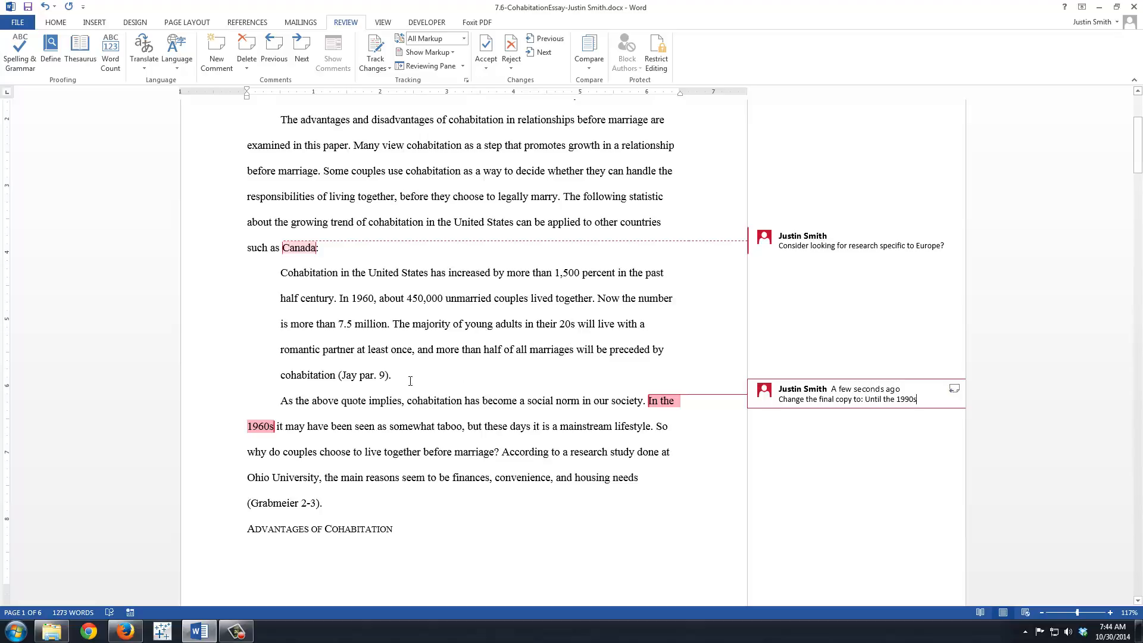
left_click(379, 385)
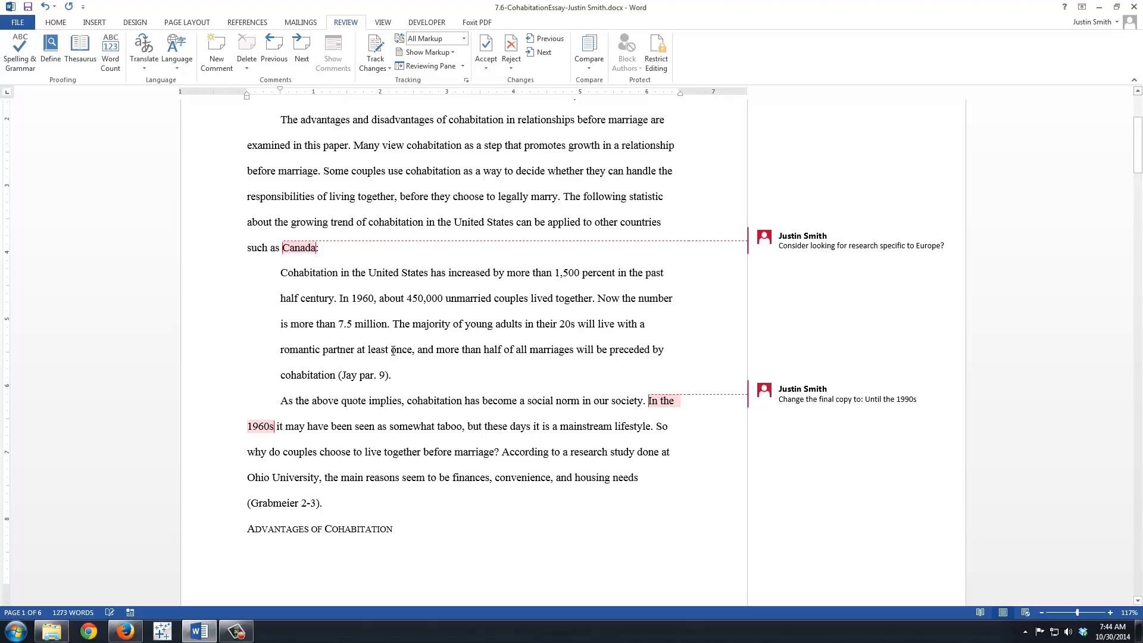
Step: Insert a page break before the heading "Advantages of Cohabitation"
scroll(393, 350, "down", 3)
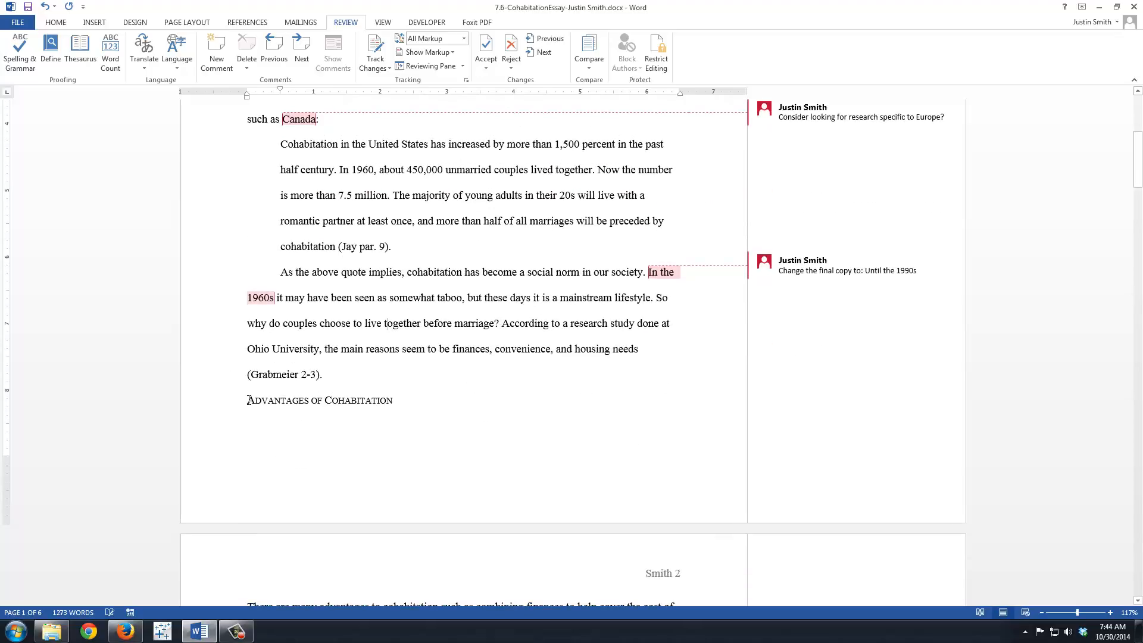
left_click(248, 399)
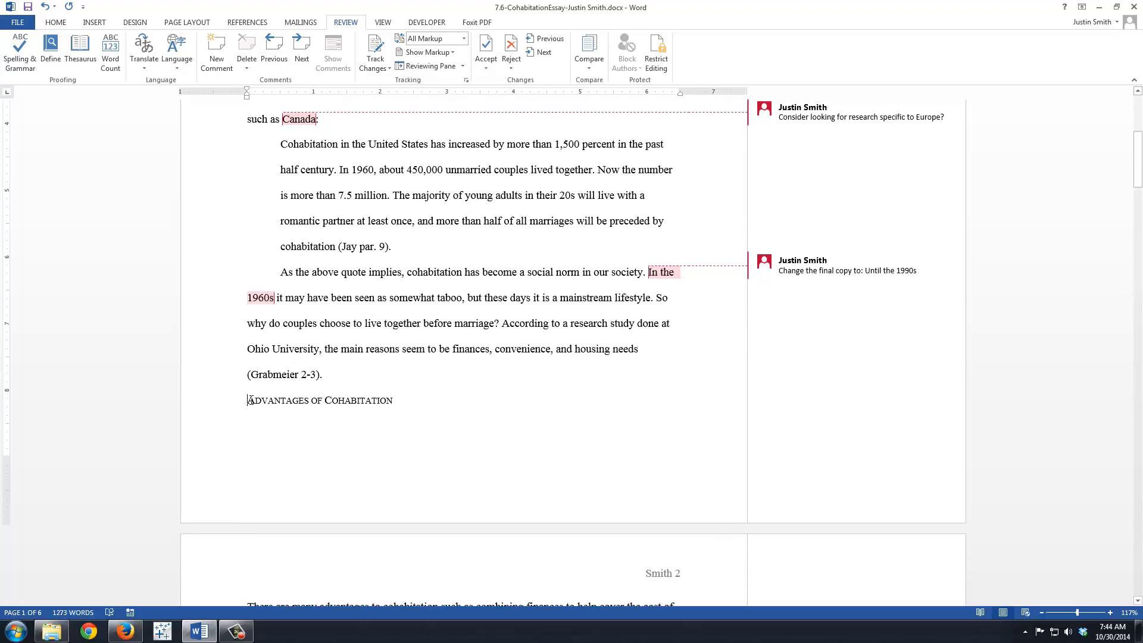
left_click(97, 23)
left_click(65, 52)
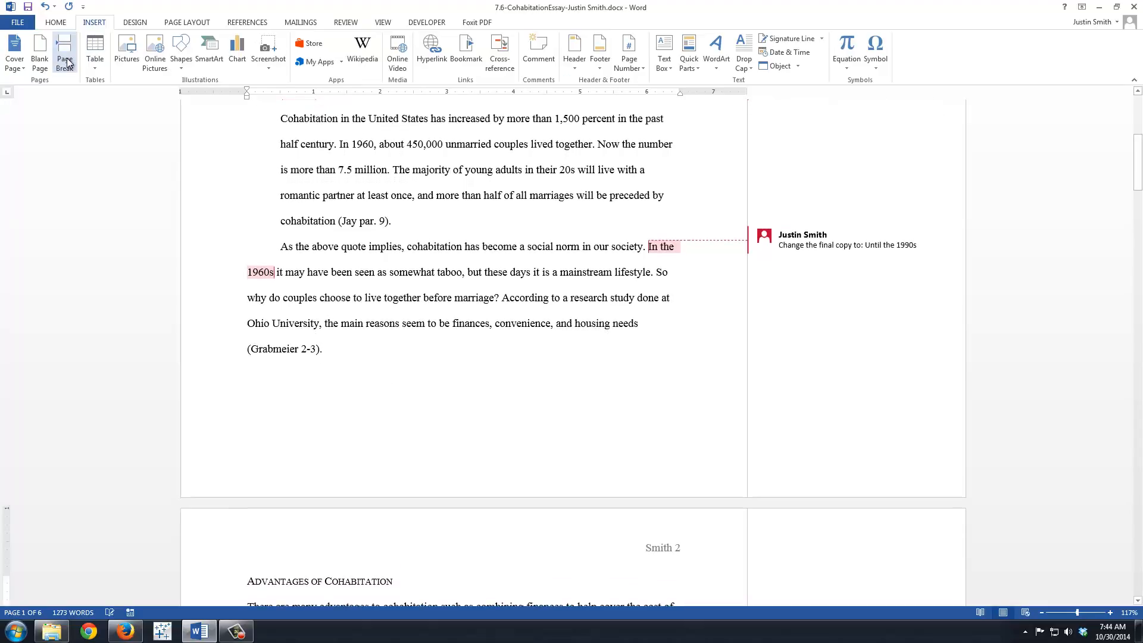
Step: Insert a page break before the heading "Disadvantages of Cohabitation"
scroll(374, 271, "down", 12)
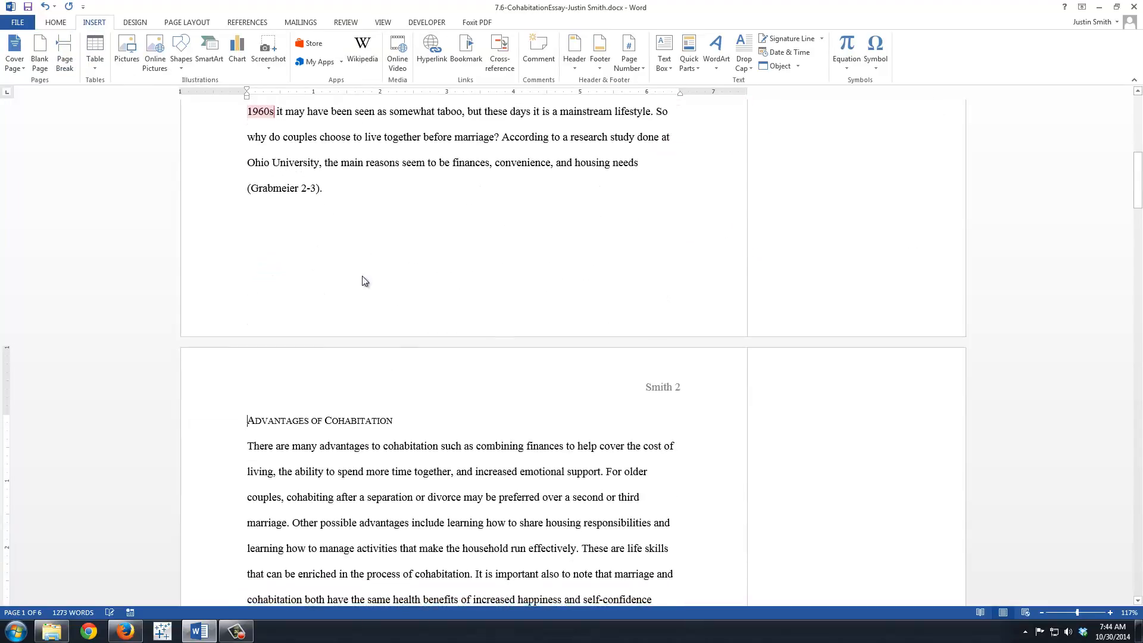
left_click(247, 379)
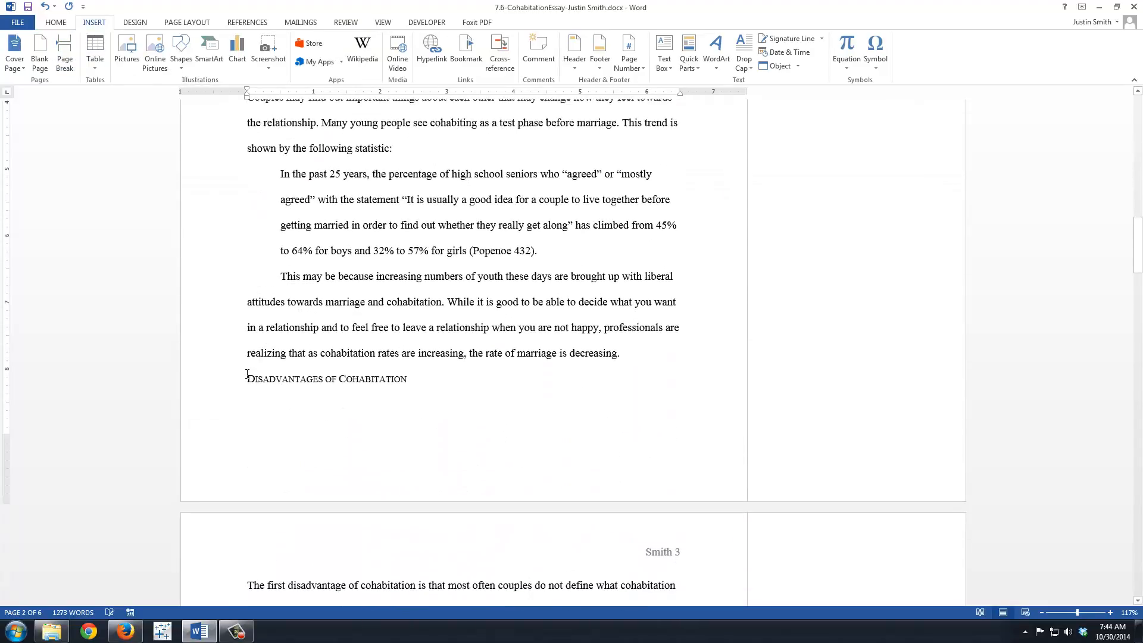
left_click(75, 64)
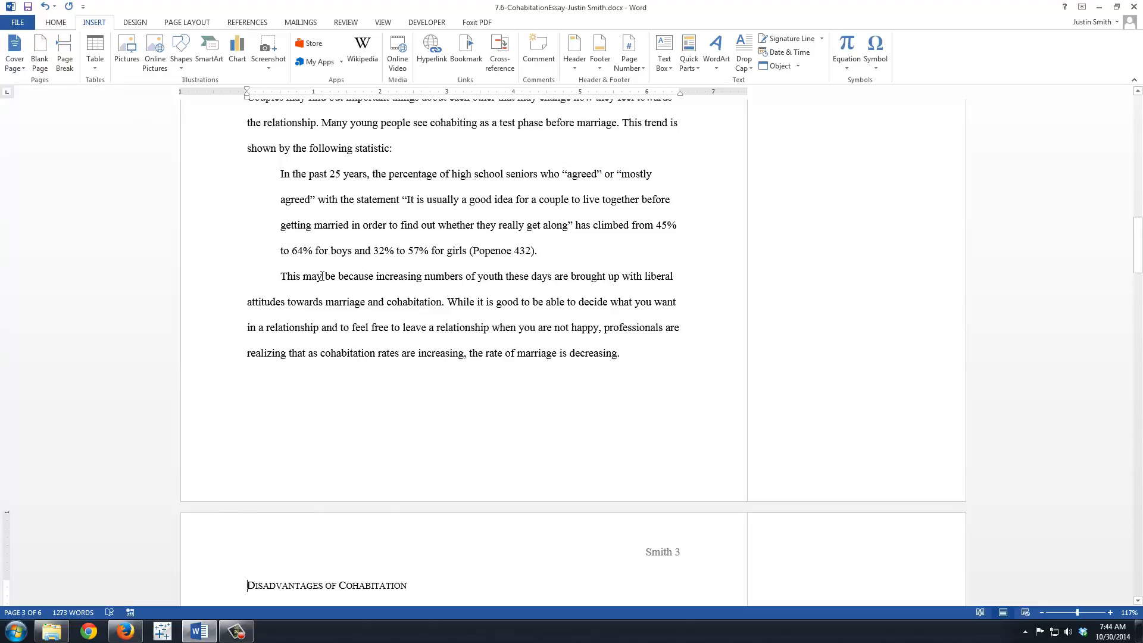
Step: Hide the comments on the essay's first page by setting the review display to No Markup
scroll(348, 358, "up", 15)
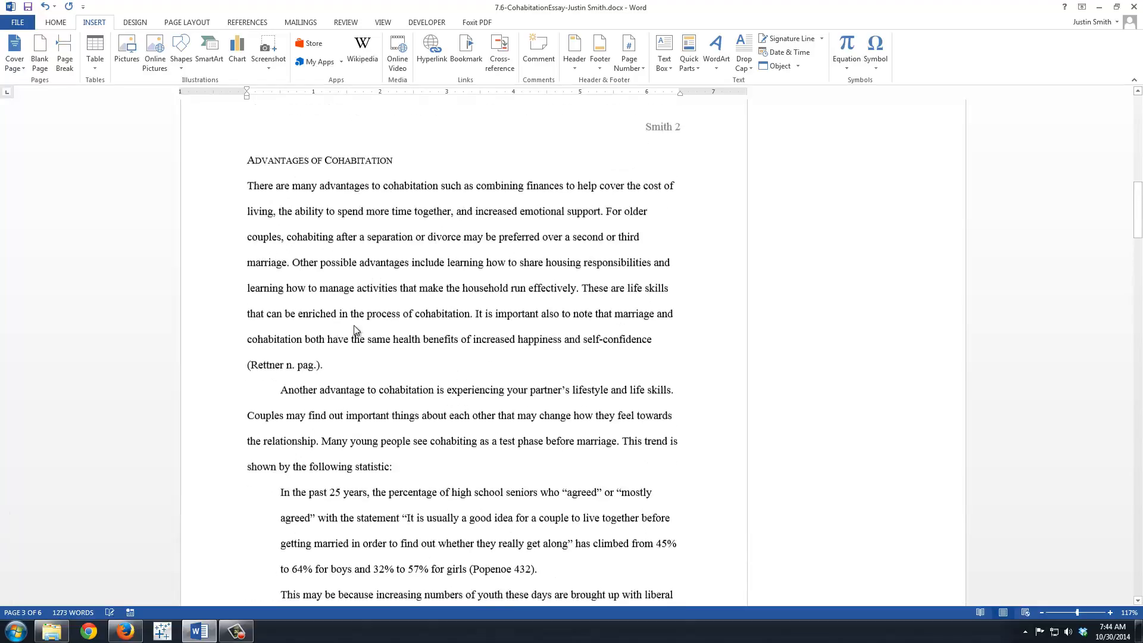
scroll(355, 325, "up", 4)
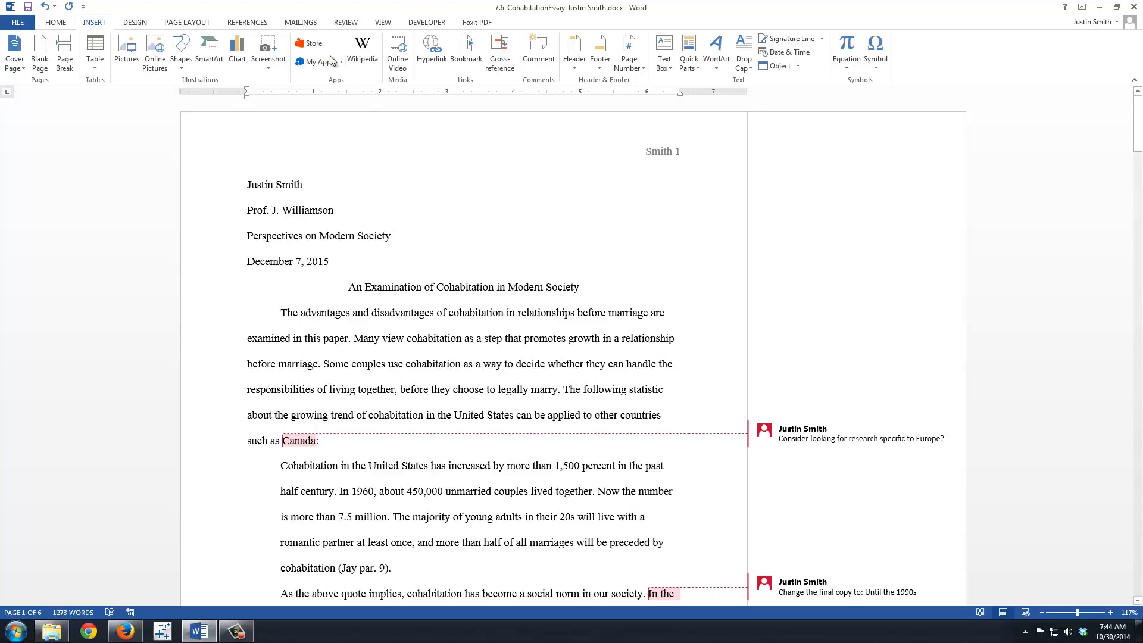
left_click(348, 25)
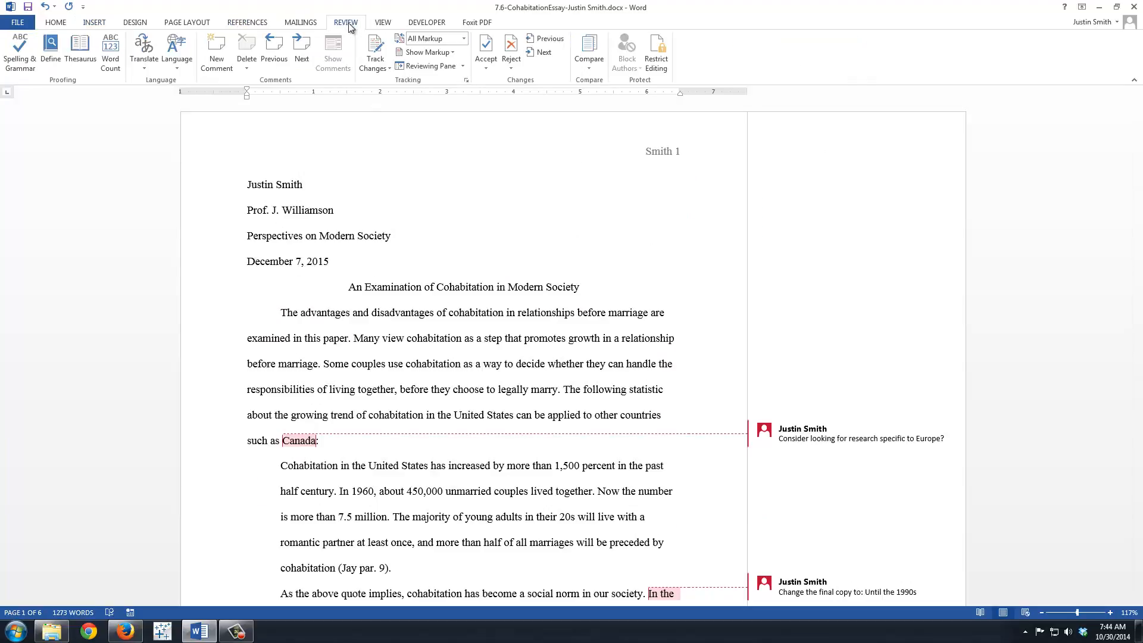
left_click(464, 39)
left_click(441, 76)
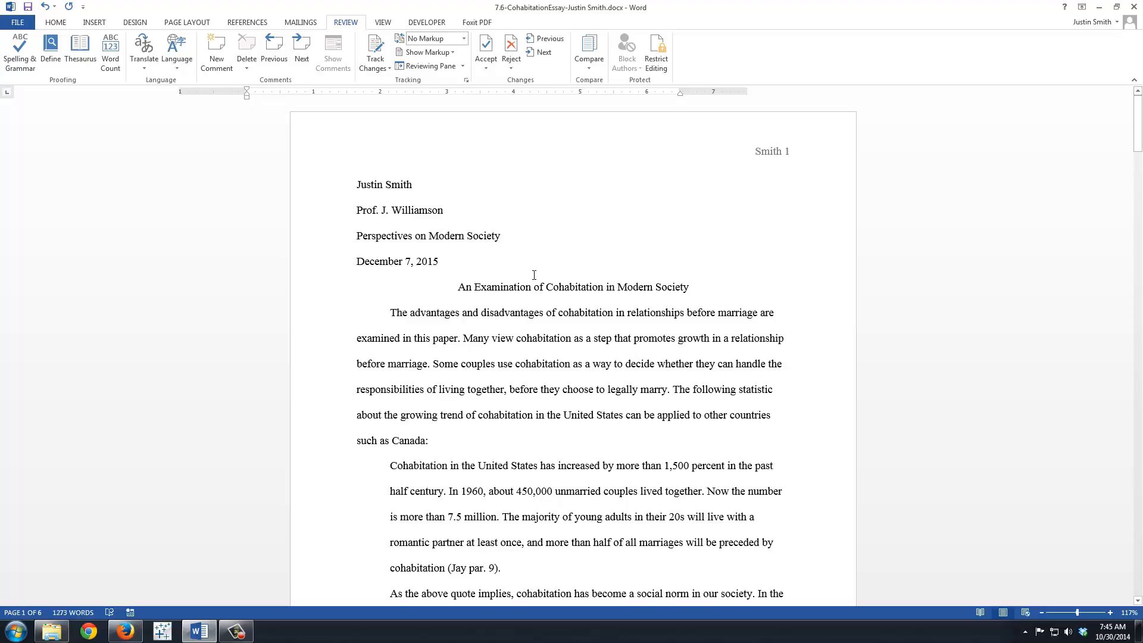
Step: Set the review display to Simple Markup, and open and close the comment on "Canada" from its balloon
left_click(464, 39)
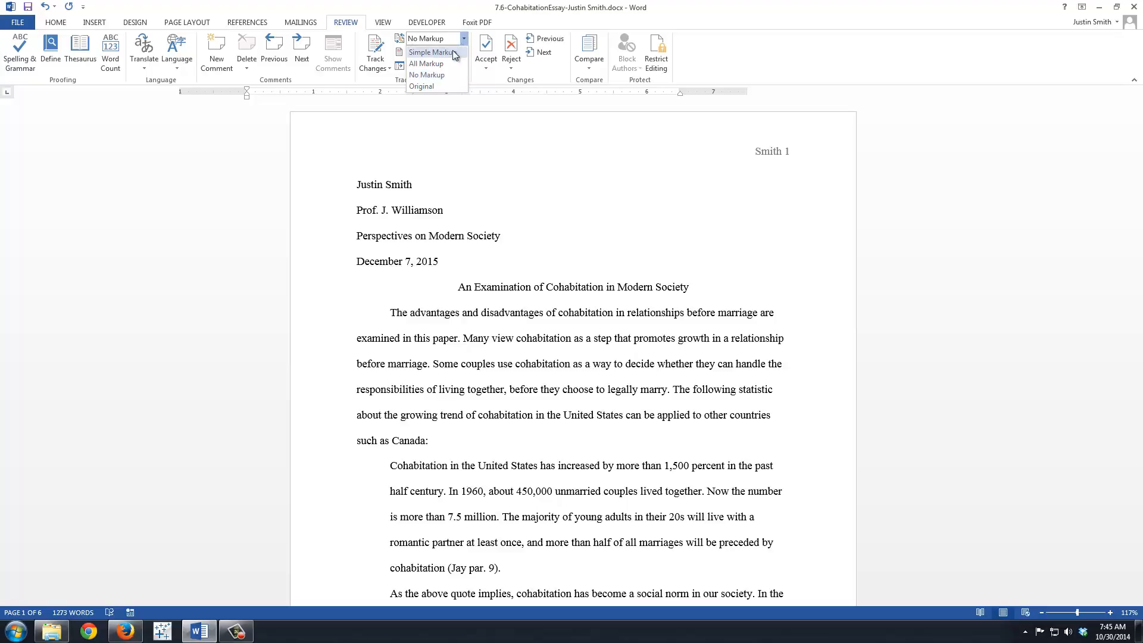
left_click(437, 52)
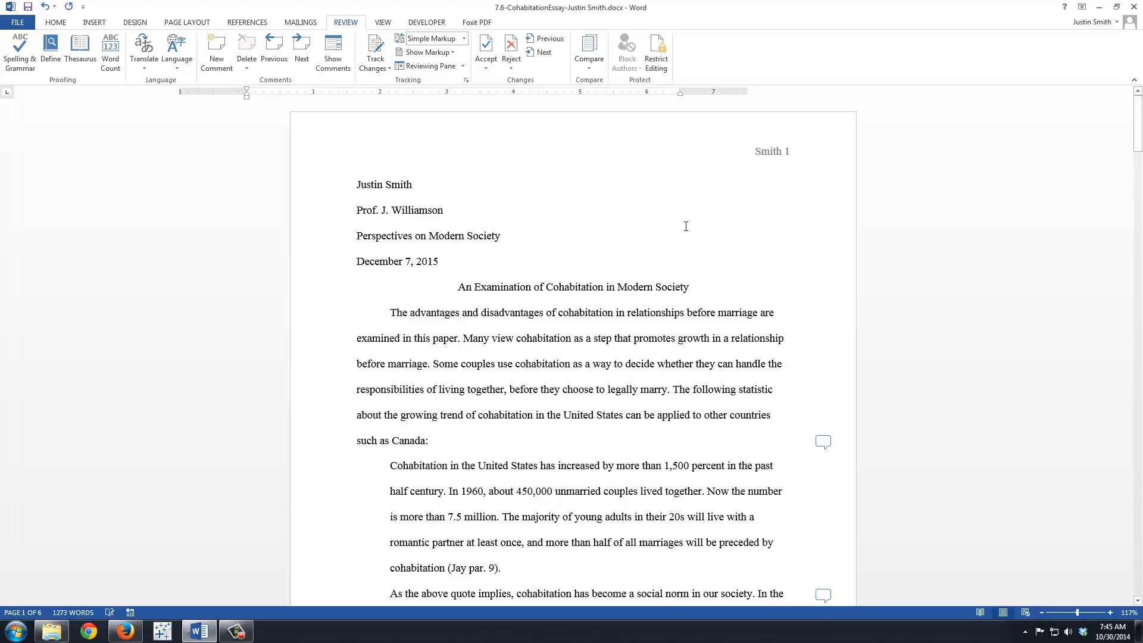
scroll(806, 352, "down", 3)
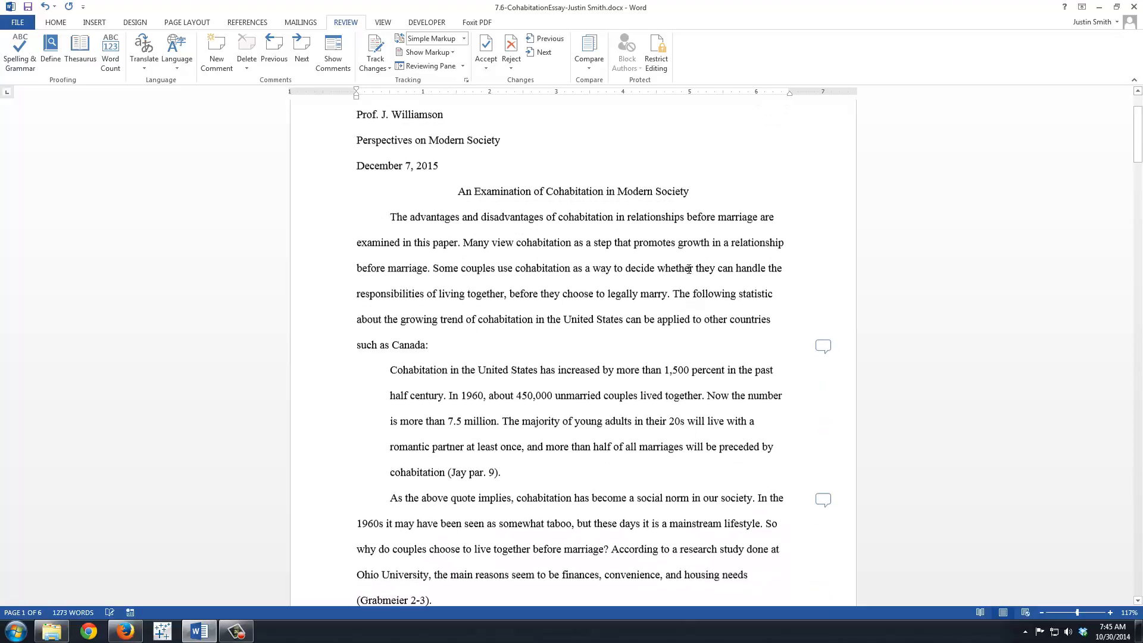
left_click(823, 345)
left_click(650, 381)
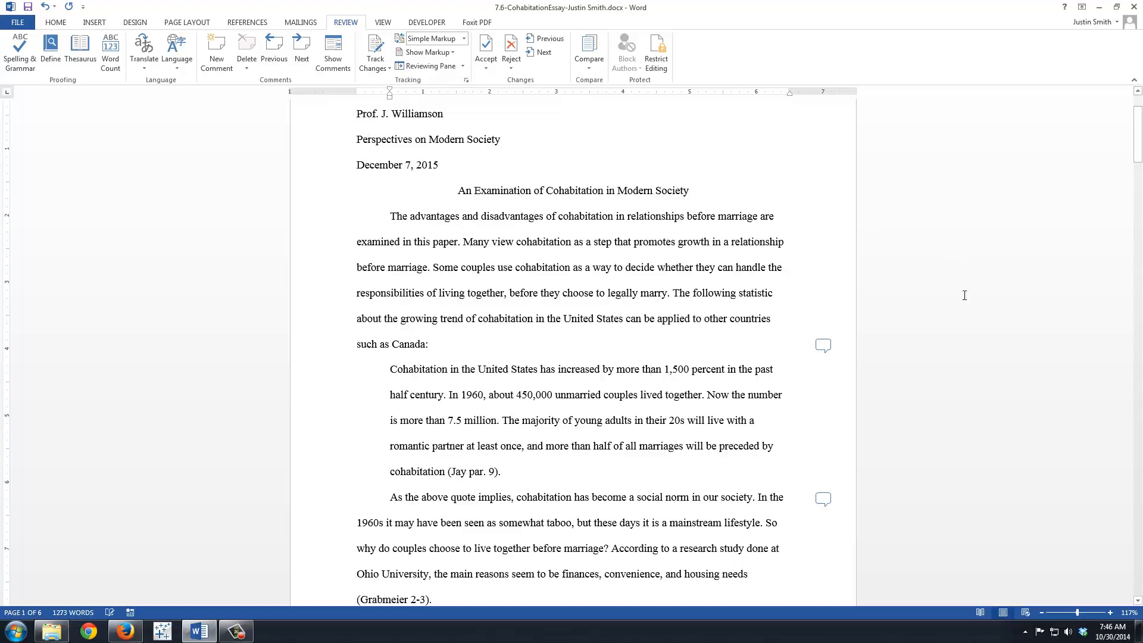
Step: Reply to the comment on "Canada", stating that the professor was asked by name and "she said it was not necessary"
left_click(821, 348)
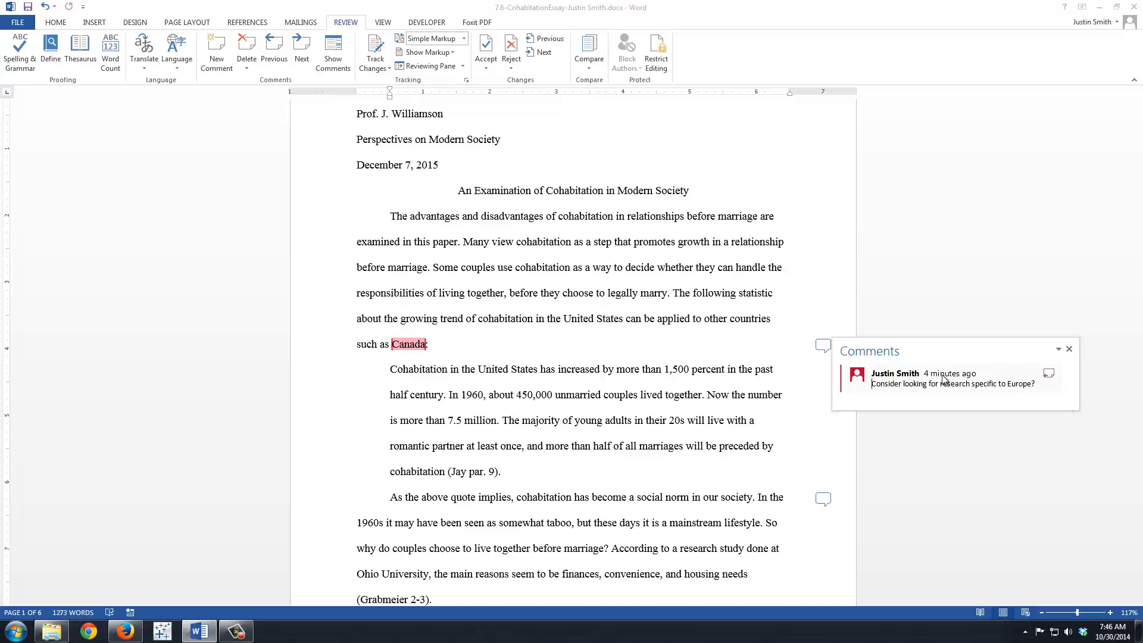
left_click(1049, 375)
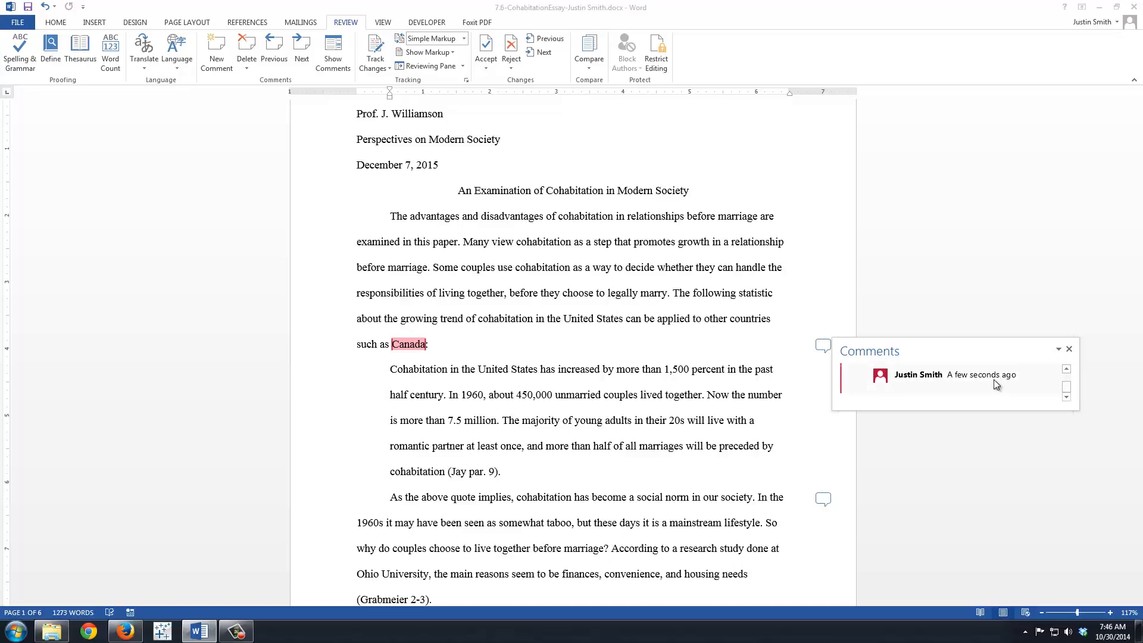
type("Asked Prof Williamson and she said")
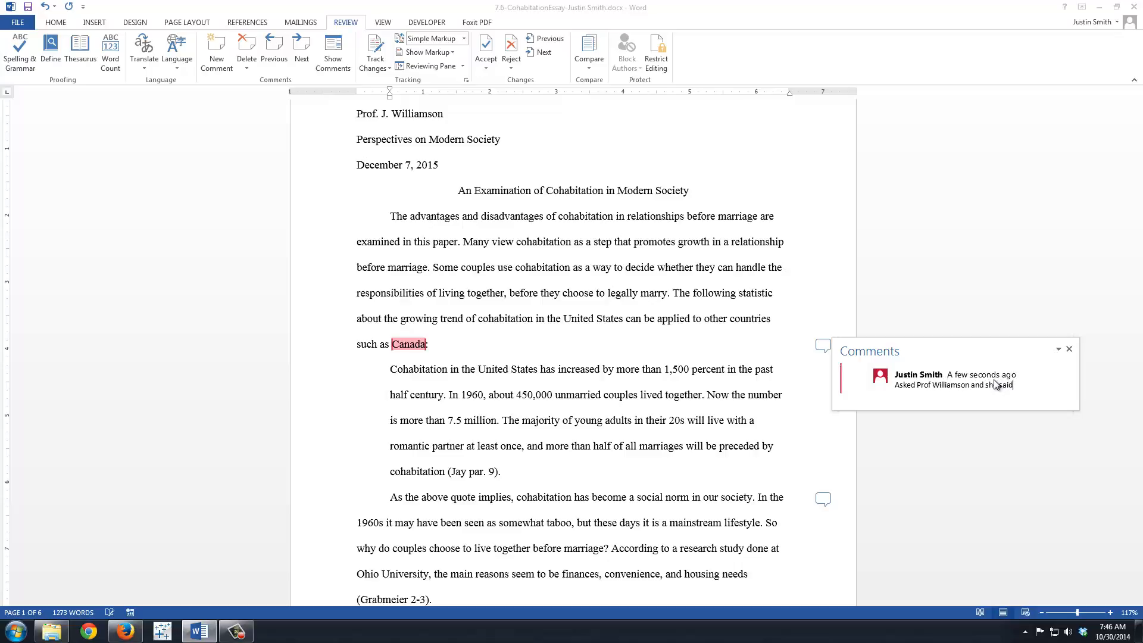
type(" it was not necessary")
left_click(679, 449)
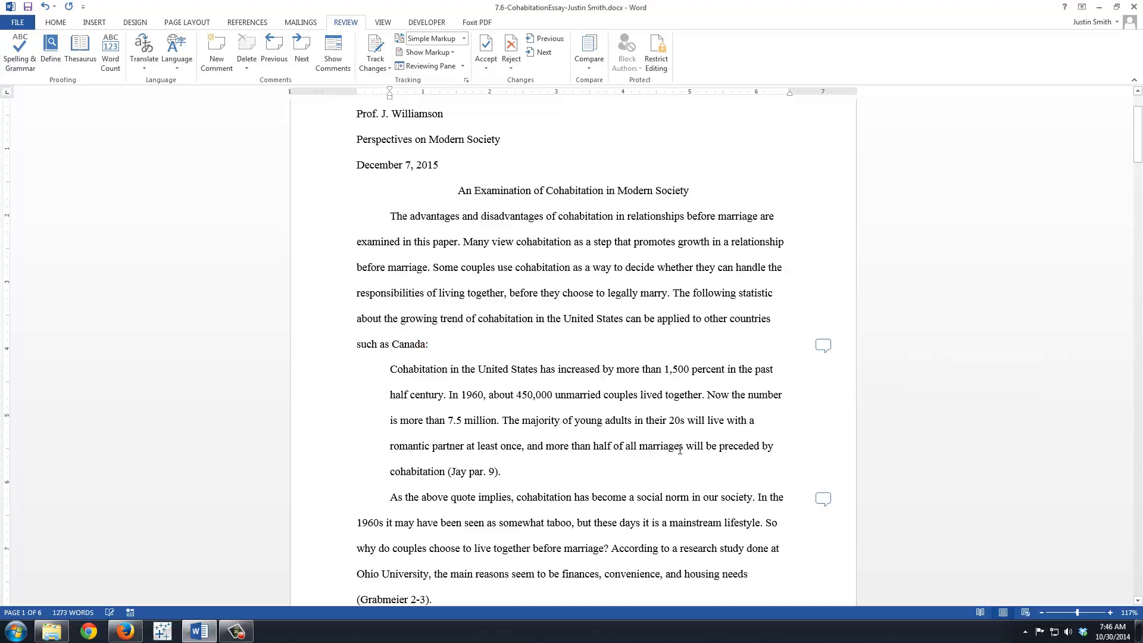
Step: Reopen the comment on "Canada" to review the comment and its reply, and close it again
left_click(822, 348)
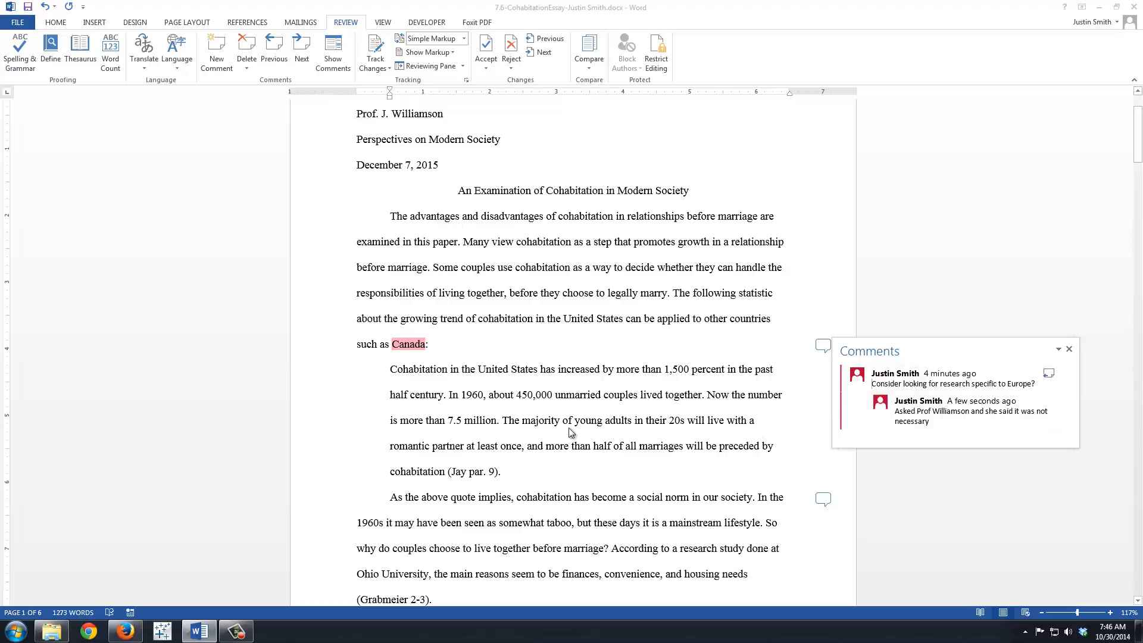
left_click(583, 395)
scroll(844, 444, "down", 1)
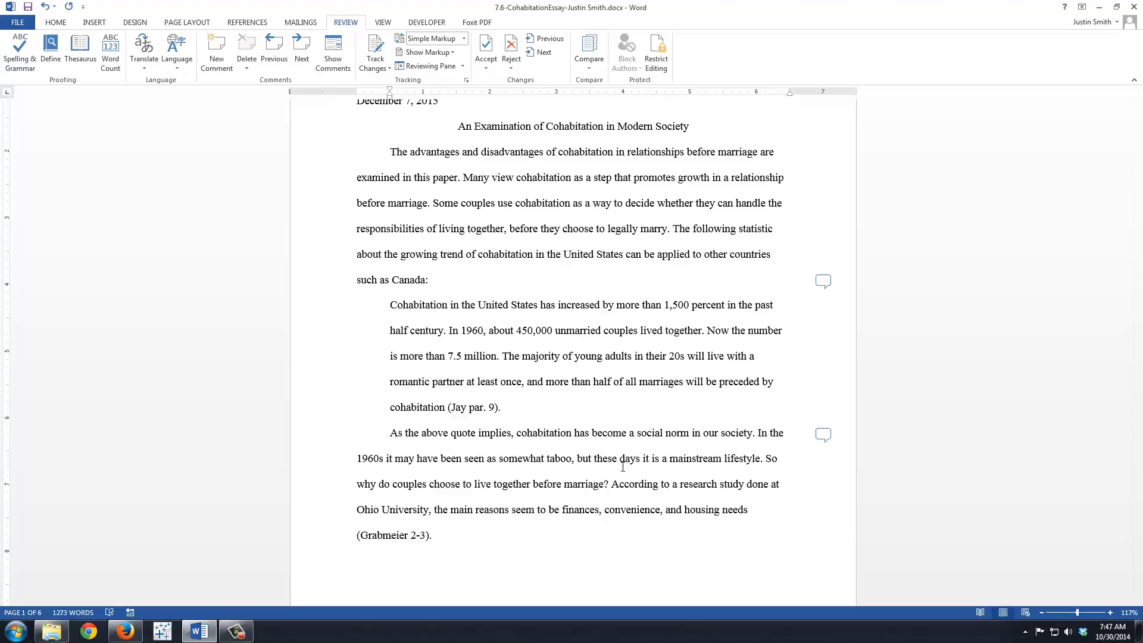
Step: Replace the word "In" with "Until" before "the 1960s" in the paragraph beginning "As the above quote implies"
left_click(766, 434)
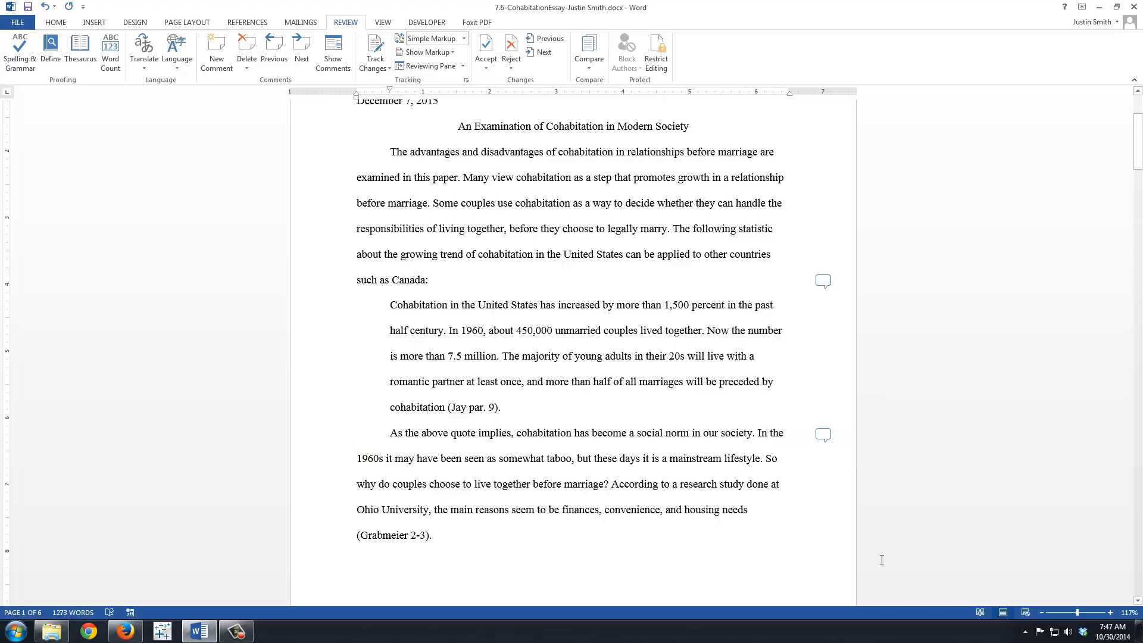
key("BackSpace")
key("BackSpace")
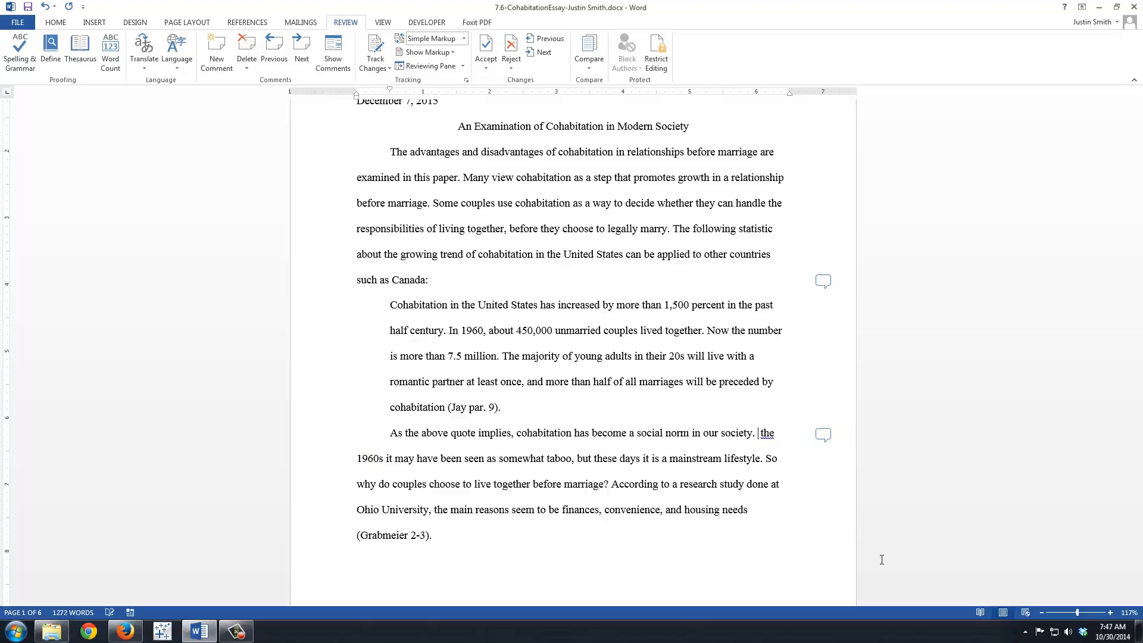
type("Until")
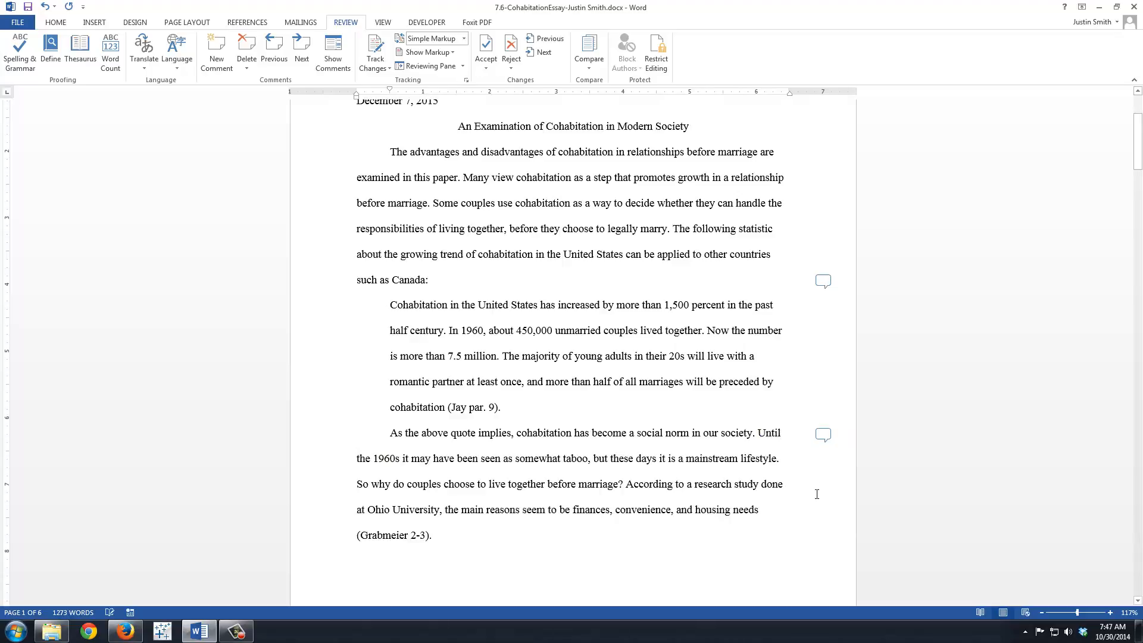
Step: Change the decade following "Until the" to 1990s in the same paragraph
left_click(397, 457)
key("BackSpace")
key("BackSpace")
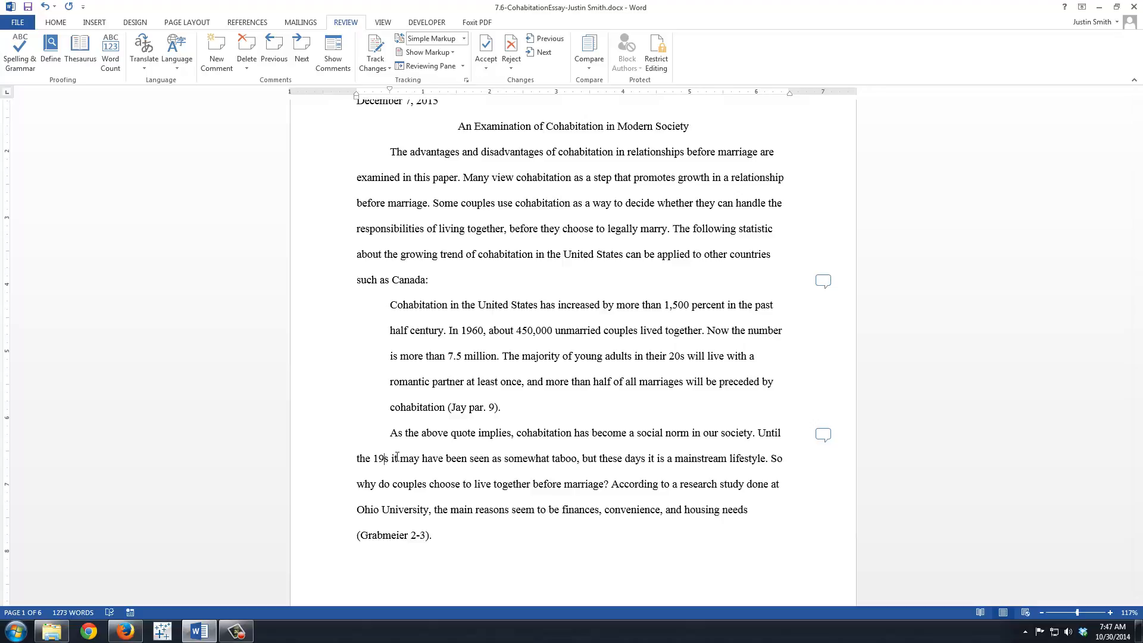
type("0")
key("BackSpace")
type("90")
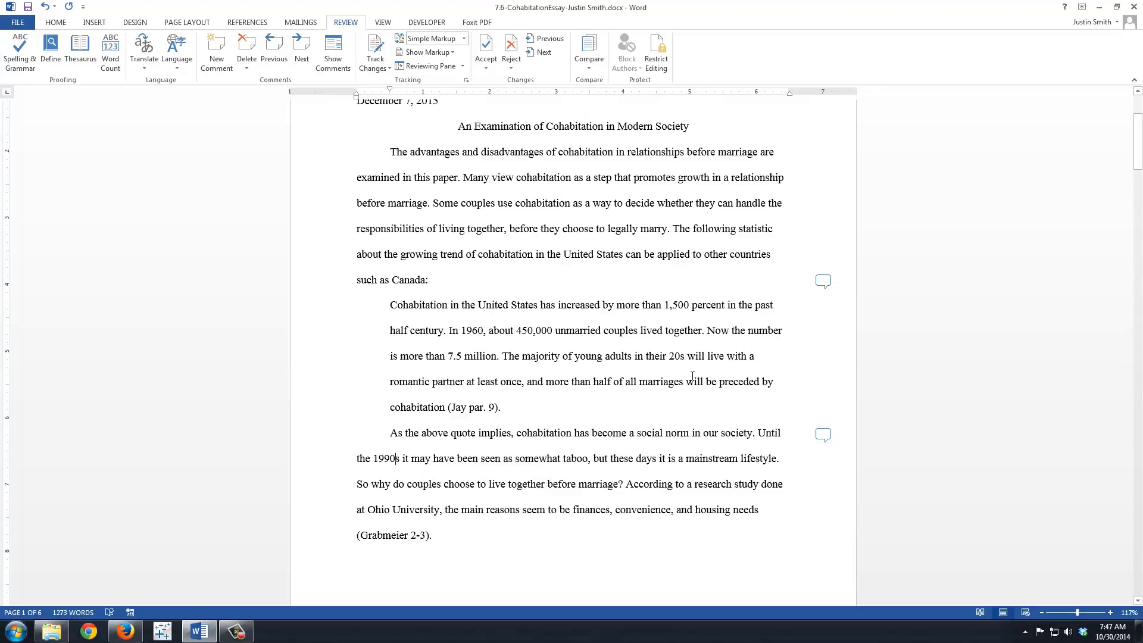
Step: Mark the comment on "Until the 1990s" as done and close it
left_click(823, 436)
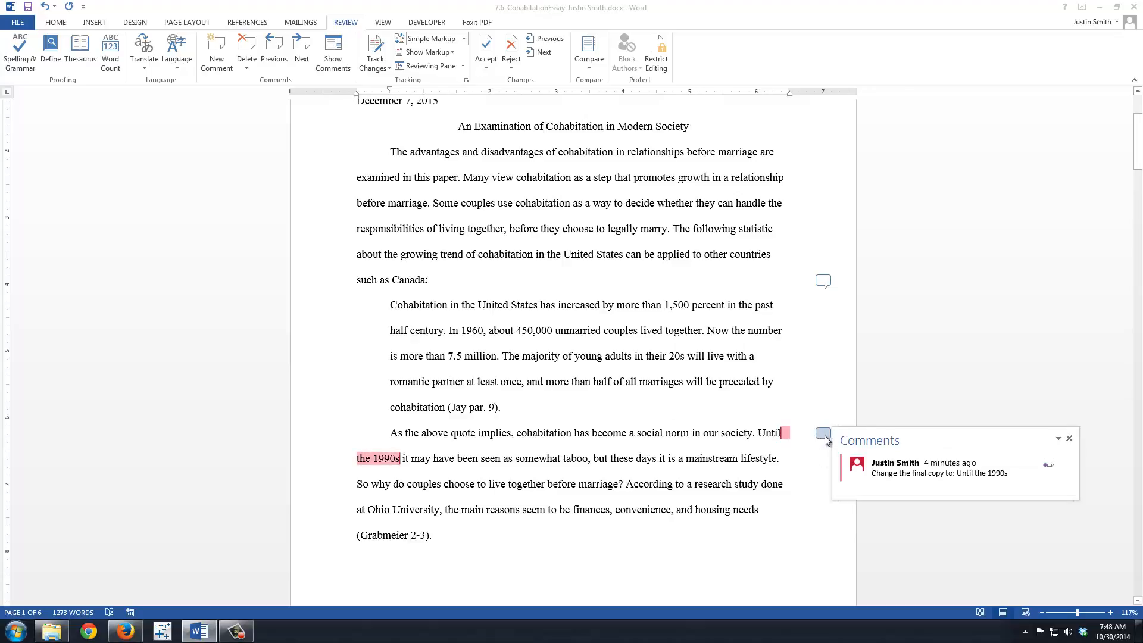
right_click(890, 468)
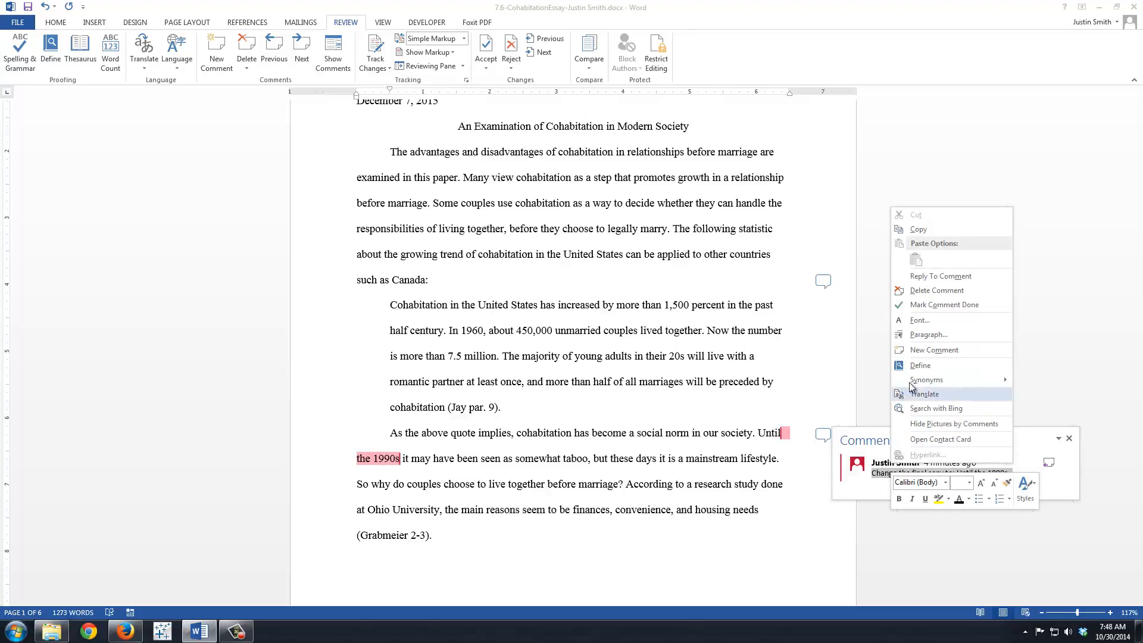
left_click(943, 304)
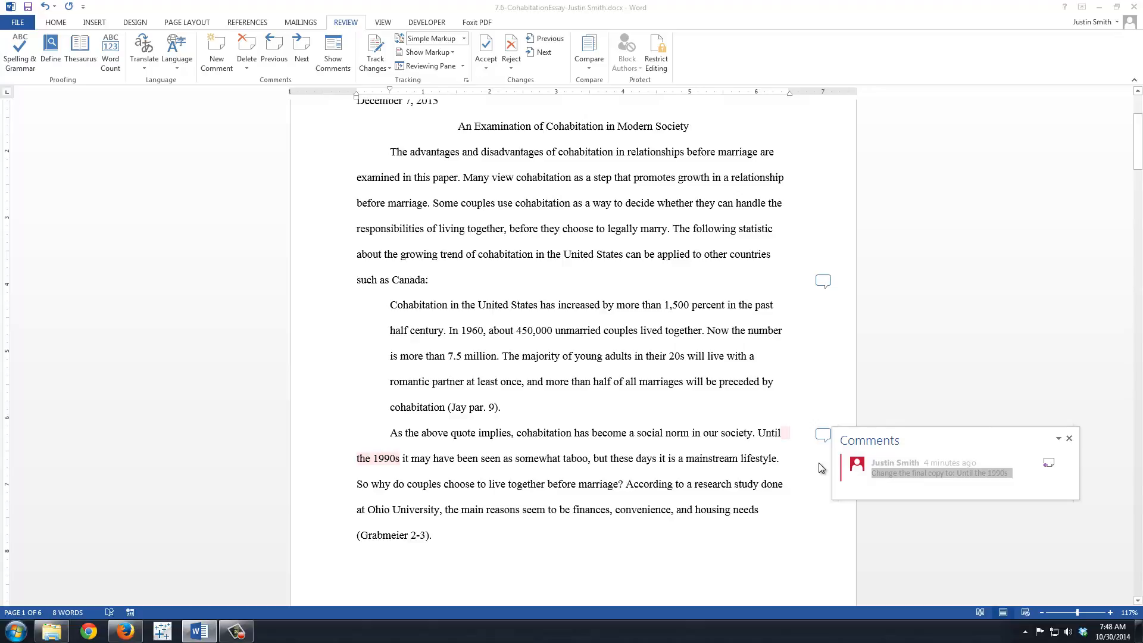
left_click(677, 433)
Step: Open the comment on "Canada" and the one on "Until the 1990s" to compare an active comment with a completed one
left_click(819, 286)
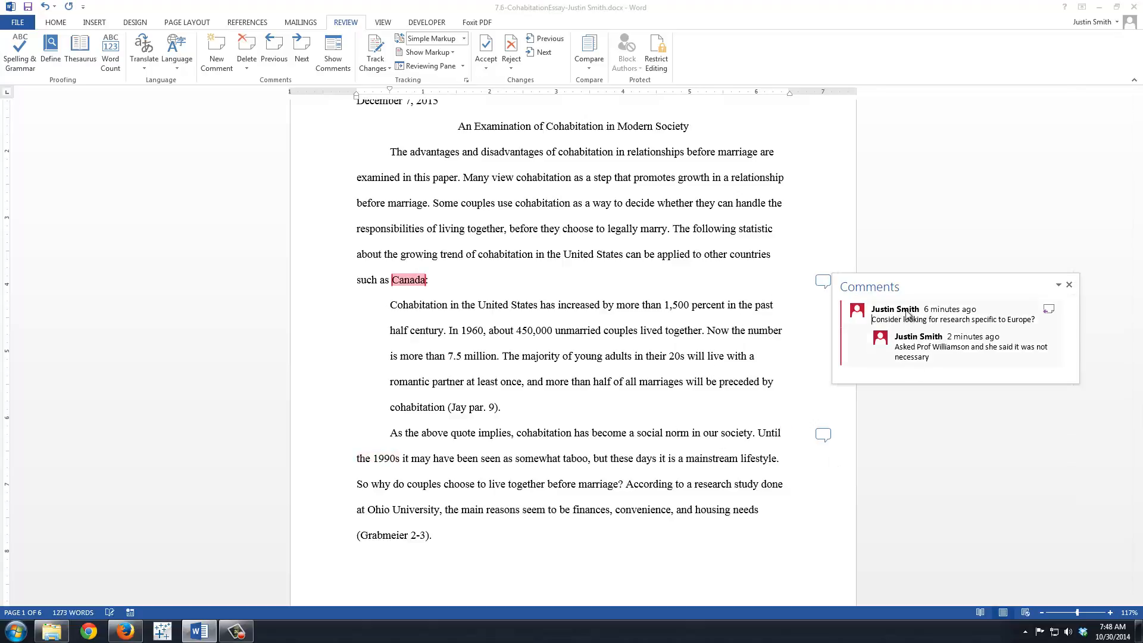
left_click(822, 438)
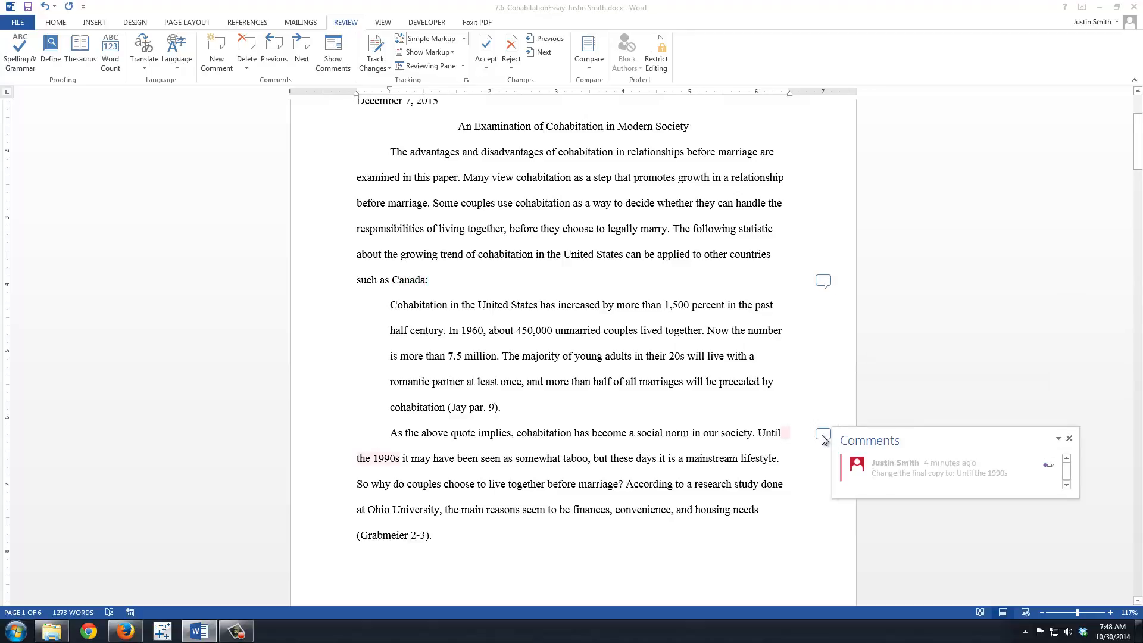